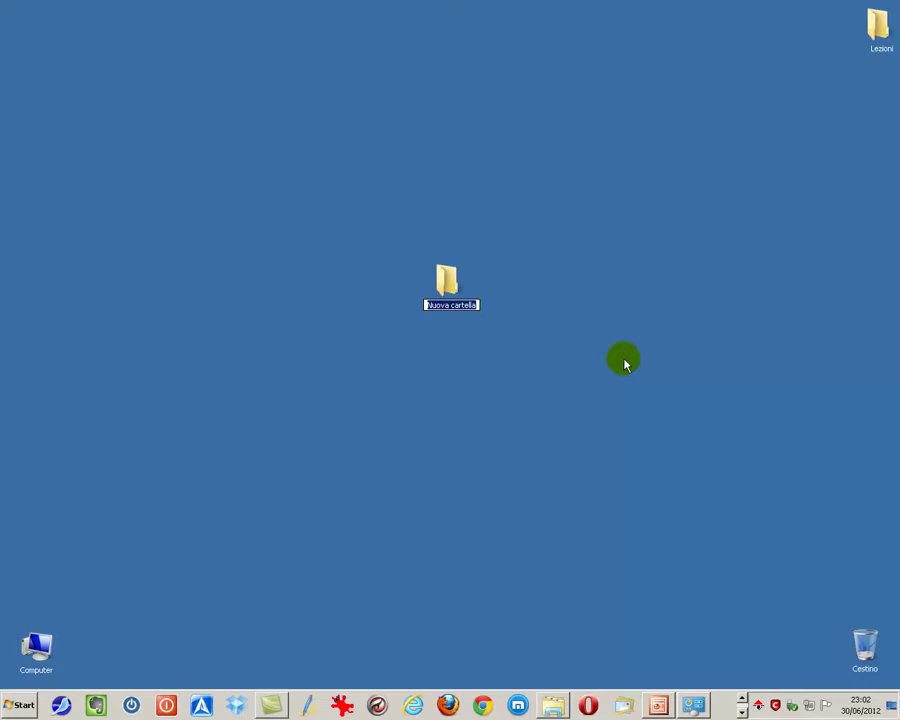
Name the new desktop folder "Cartella di prova" and check its contents in a folder window, closing the window again.
{"action": "type", "text": "Cartella di"}
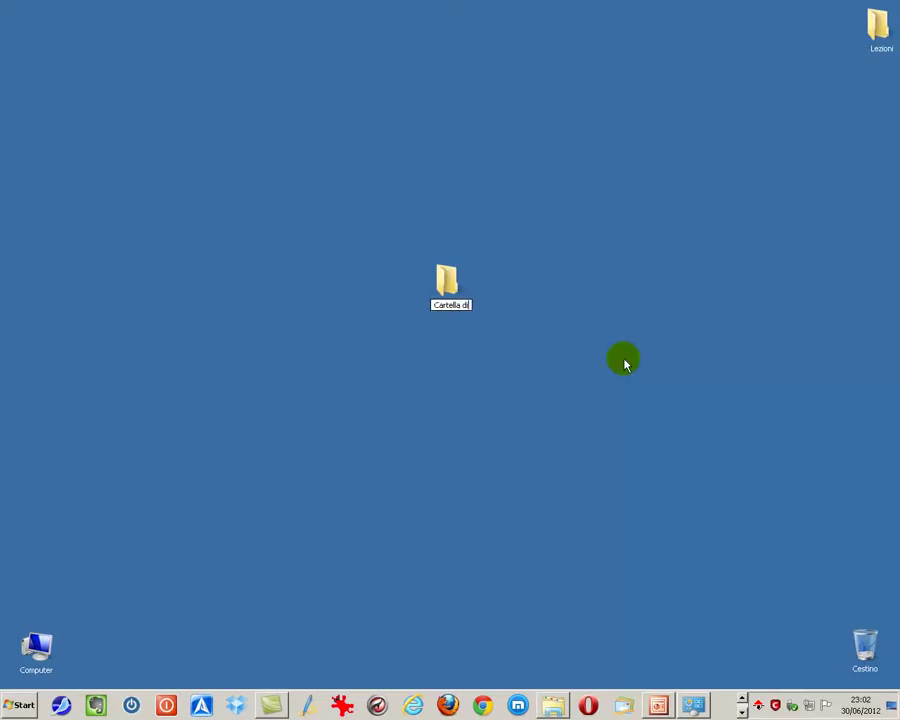
{"action": "type", "text": " prova"}
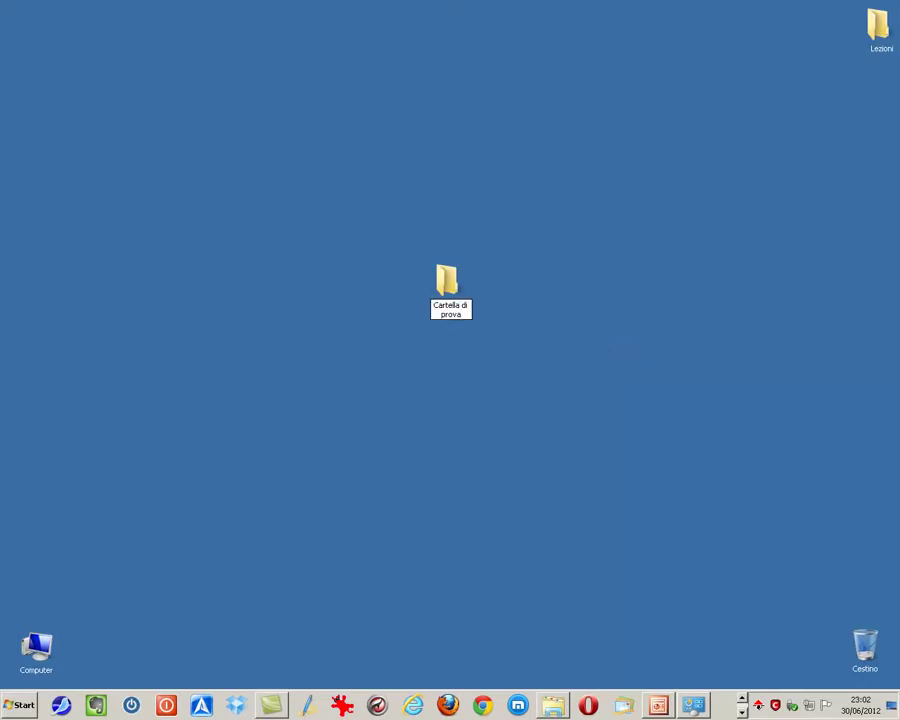
{"action": "left_click", "coordinate": [623, 364]}
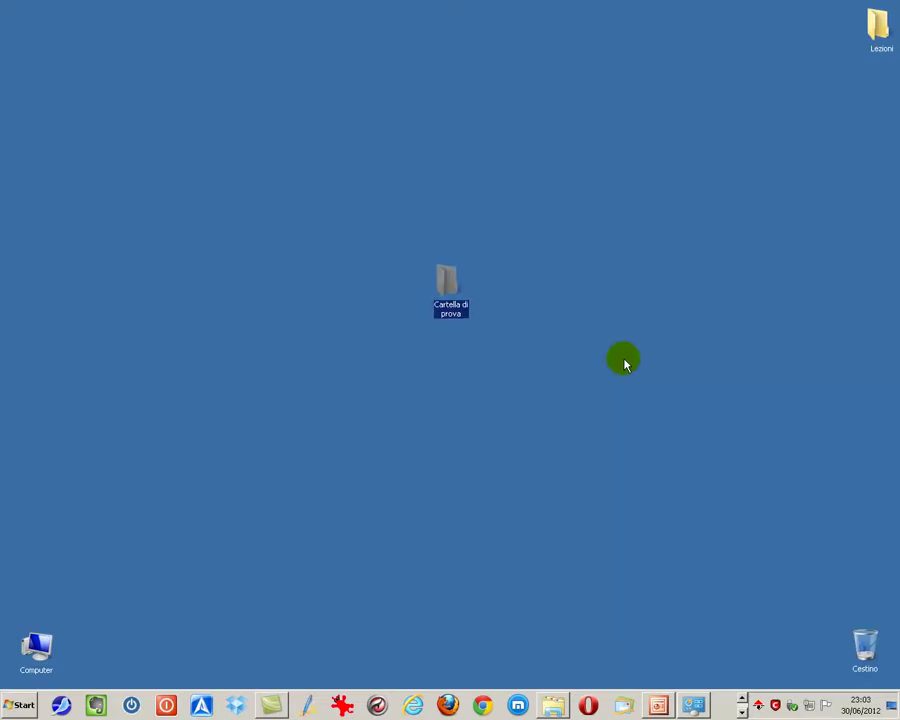
{"action": "key", "text": "Return"}
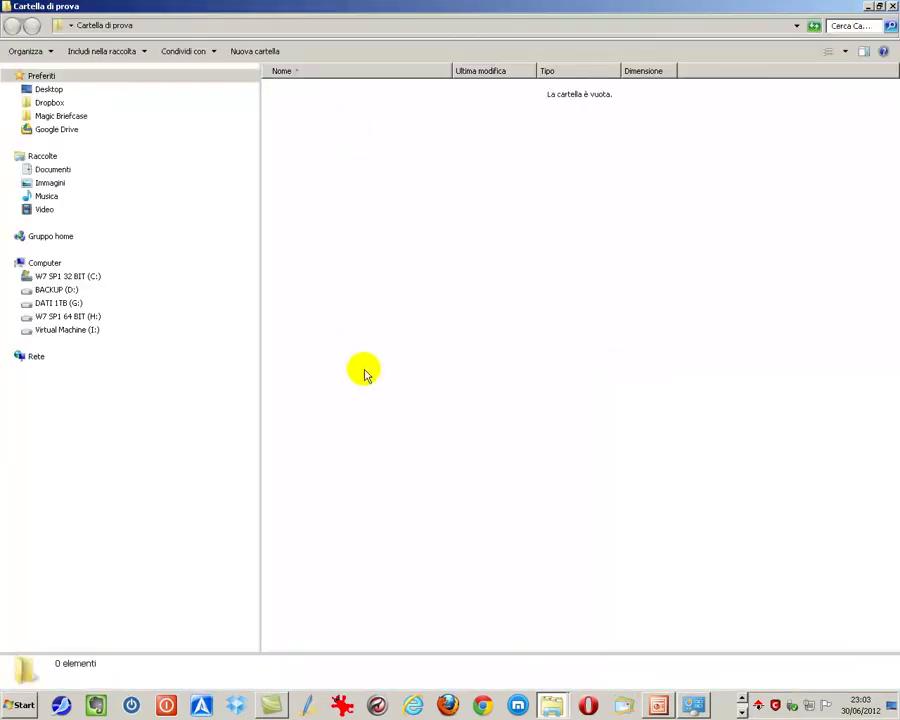
{"action": "key", "text": "alt+F4"}
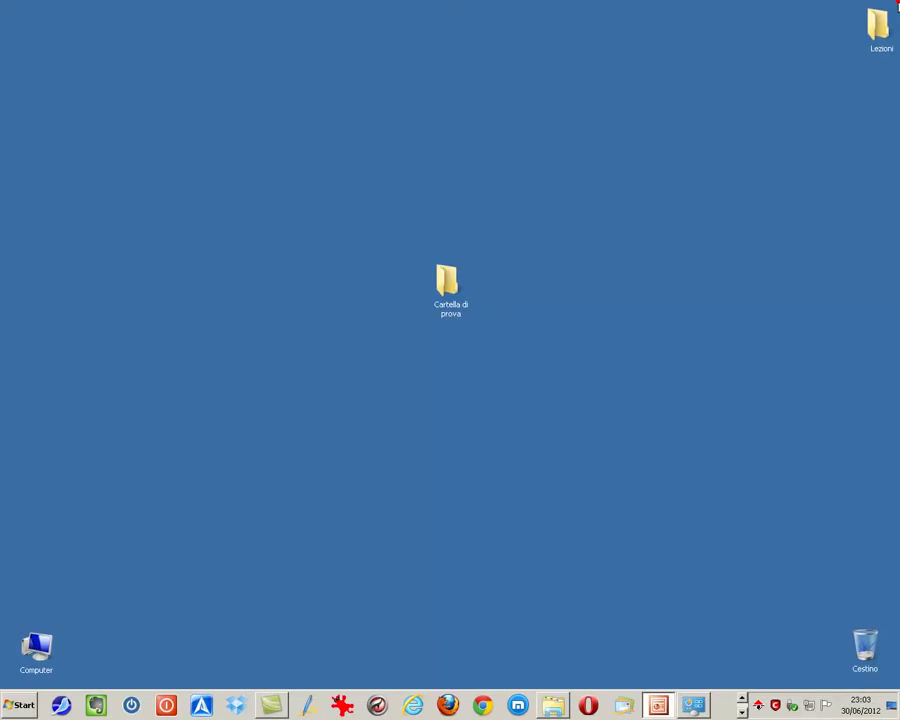
Change the icon of Cartella di prova to the green tree from SHELL32.dll and move the folder to the desktop's upper-left corner.
{"action": "right_click", "coordinate": [452, 303]}
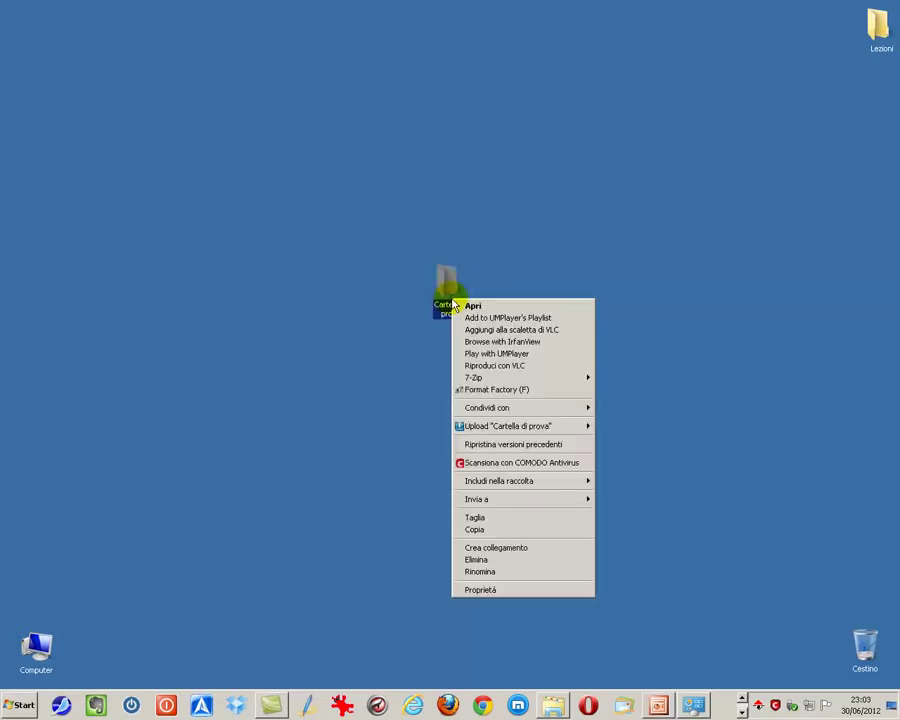
{"action": "left_click", "coordinate": [481, 591]}
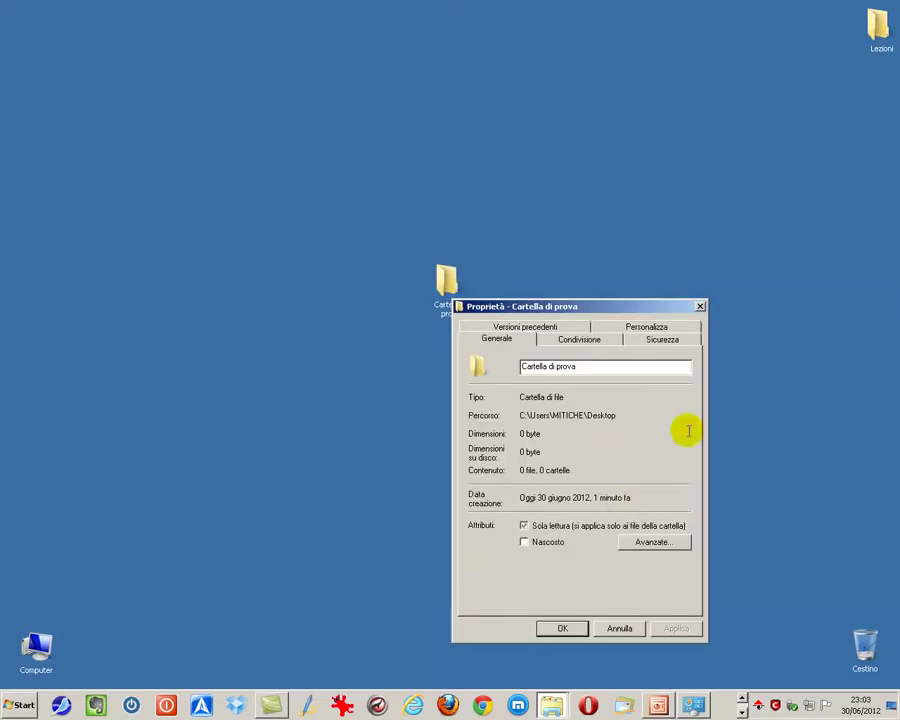
{"action": "left_click", "coordinate": [658, 328]}
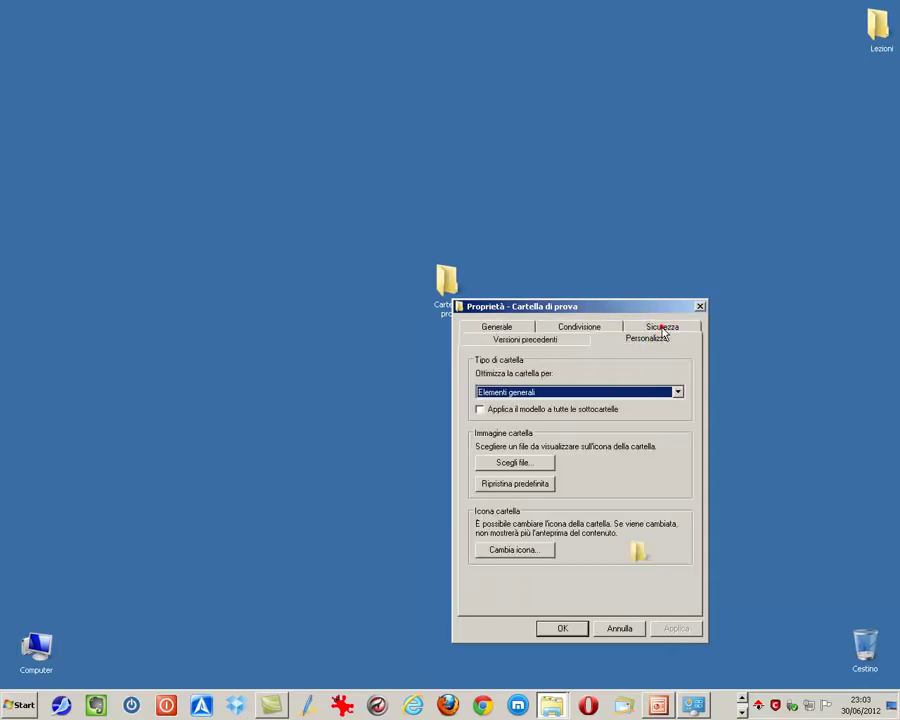
{"action": "left_click", "coordinate": [515, 553]}
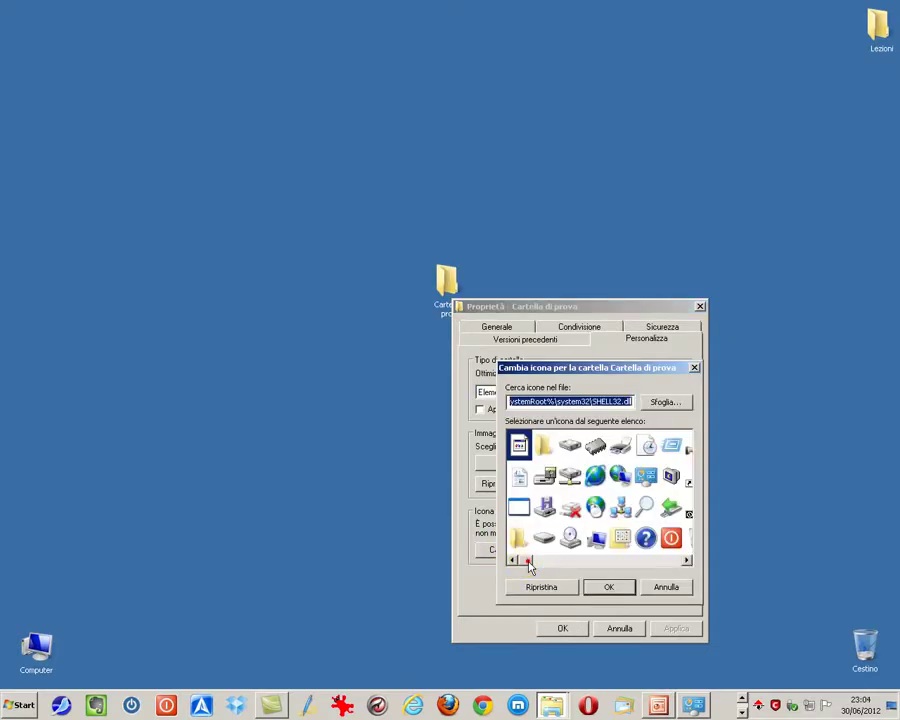
{"action": "left_click_drag", "start_coordinate": [526, 561], "coordinate": [542, 562]}
{"action": "left_click", "coordinate": [595, 478]}
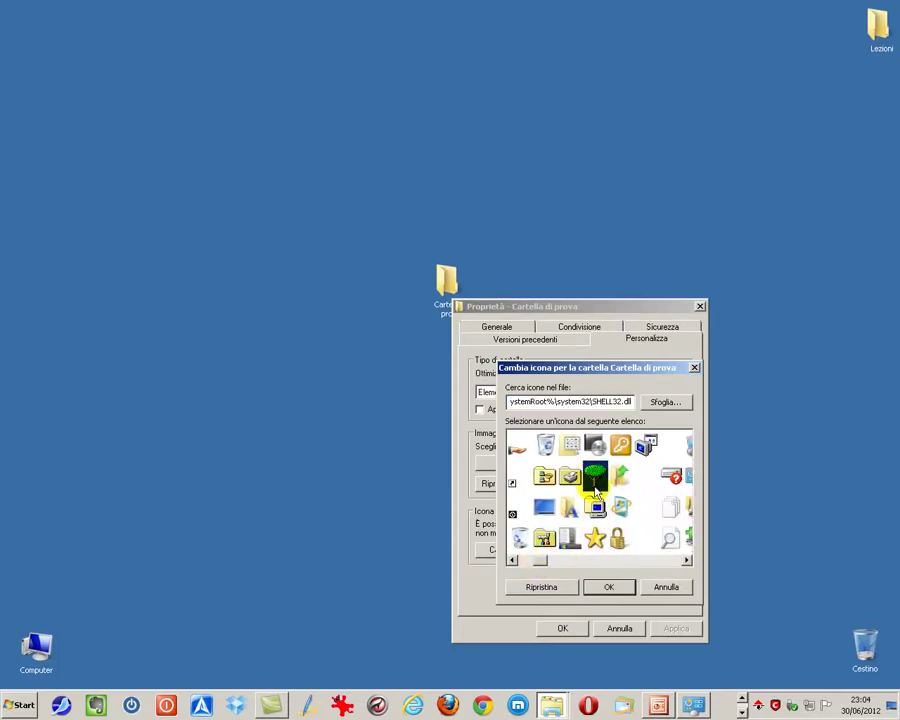
{"action": "left_click", "coordinate": [604, 588]}
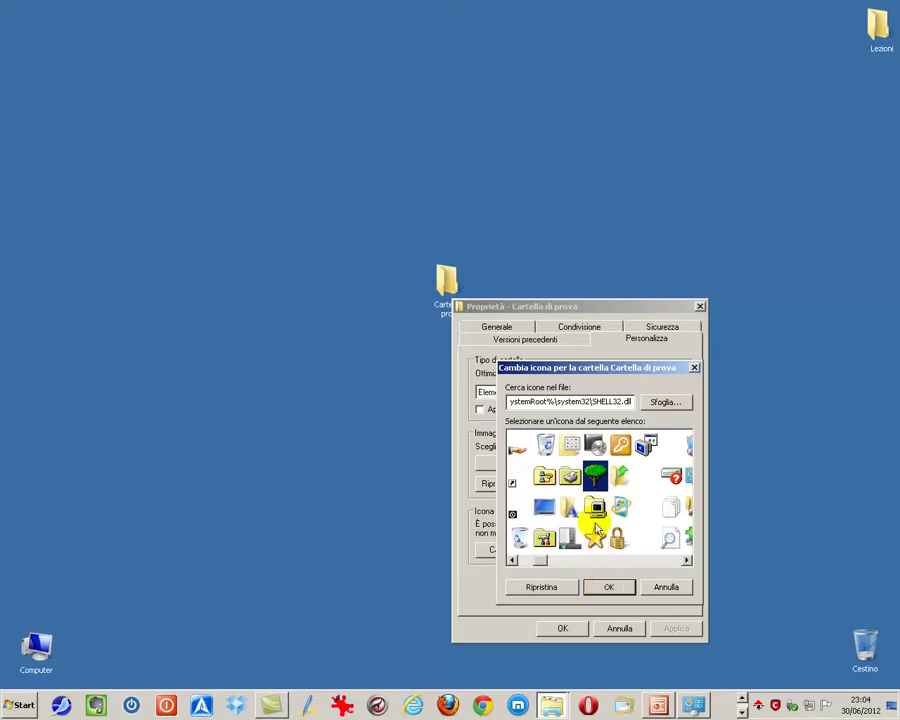
{"action": "left_click", "coordinate": [605, 588]}
{"action": "left_click", "coordinate": [563, 628]}
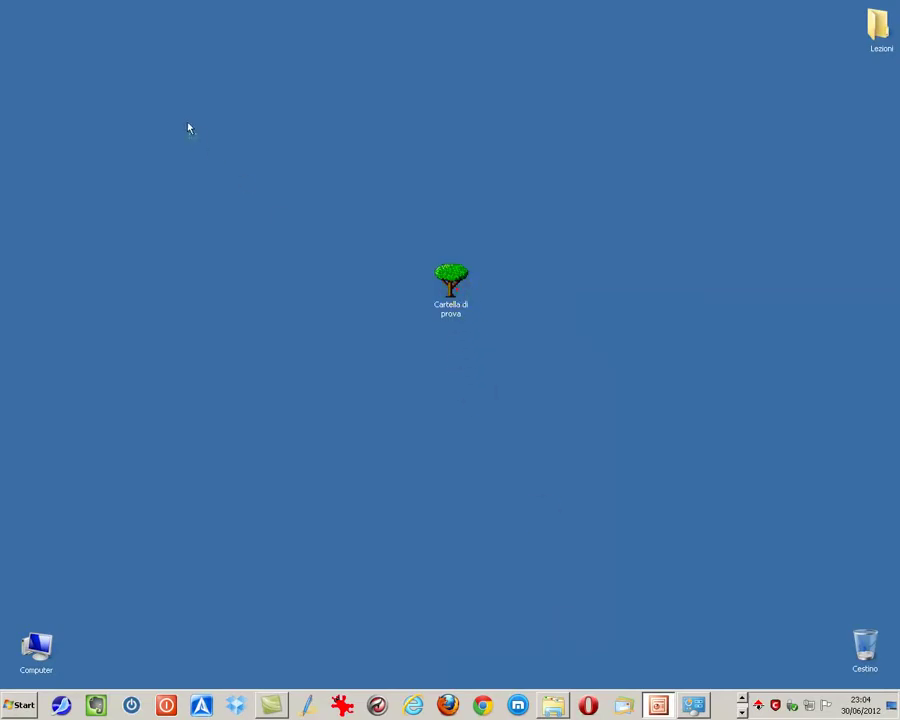
{"action": "left_click_drag", "start_coordinate": [450, 285], "coordinate": [53, 45]}
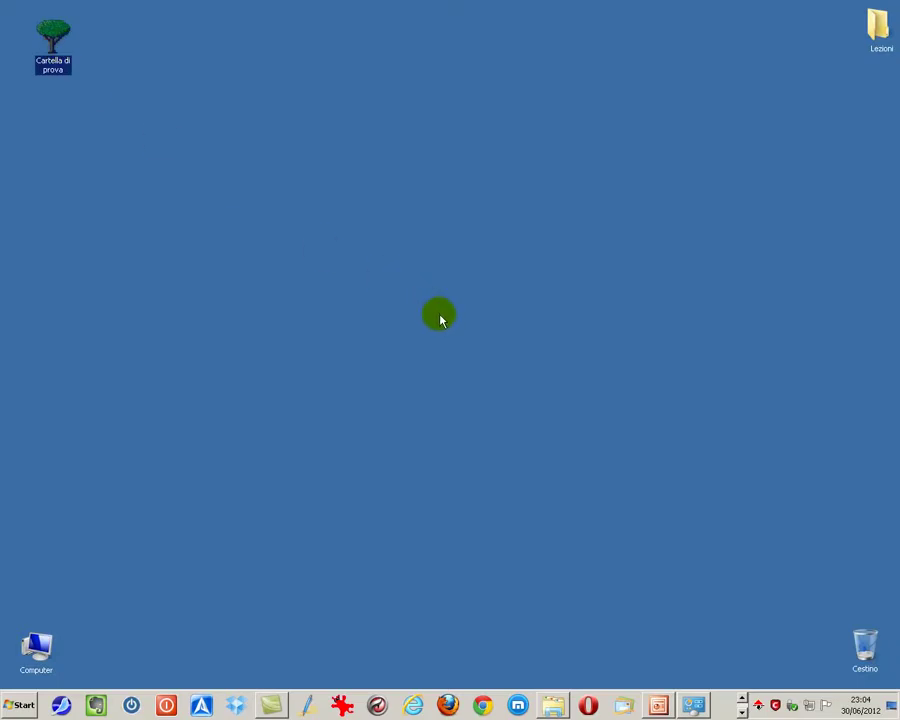
{"action": "left_click", "coordinate": [394, 252]}
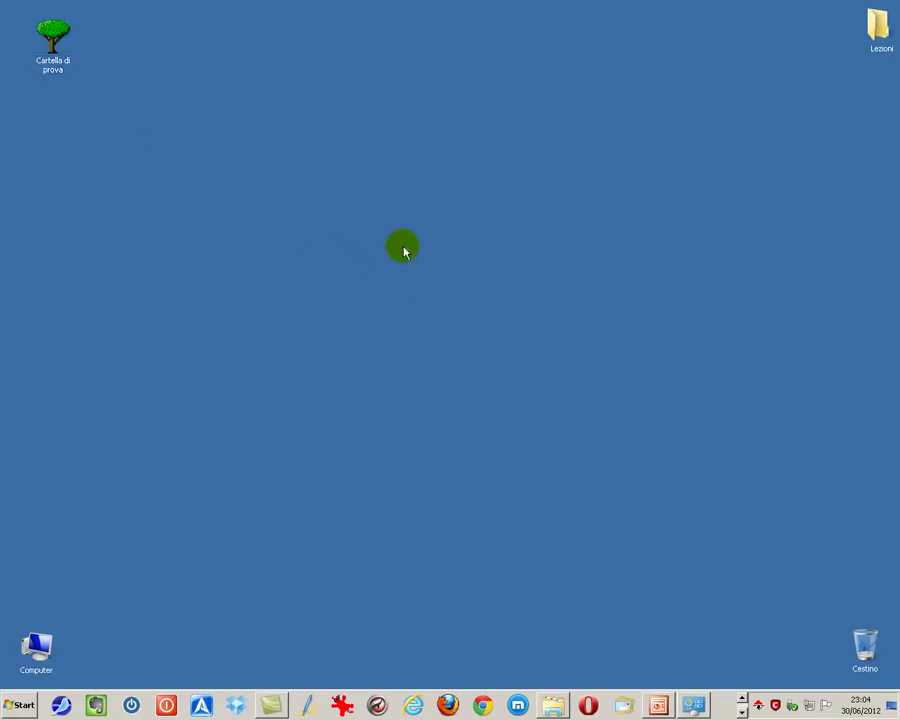
Start a new desktop shortcut and set its target to "Guida al Computer - Lezione 59.mp4" in the VIDEO folder of LEZIONE 59 on drive D.
{"action": "right_click", "coordinate": [404, 251]}
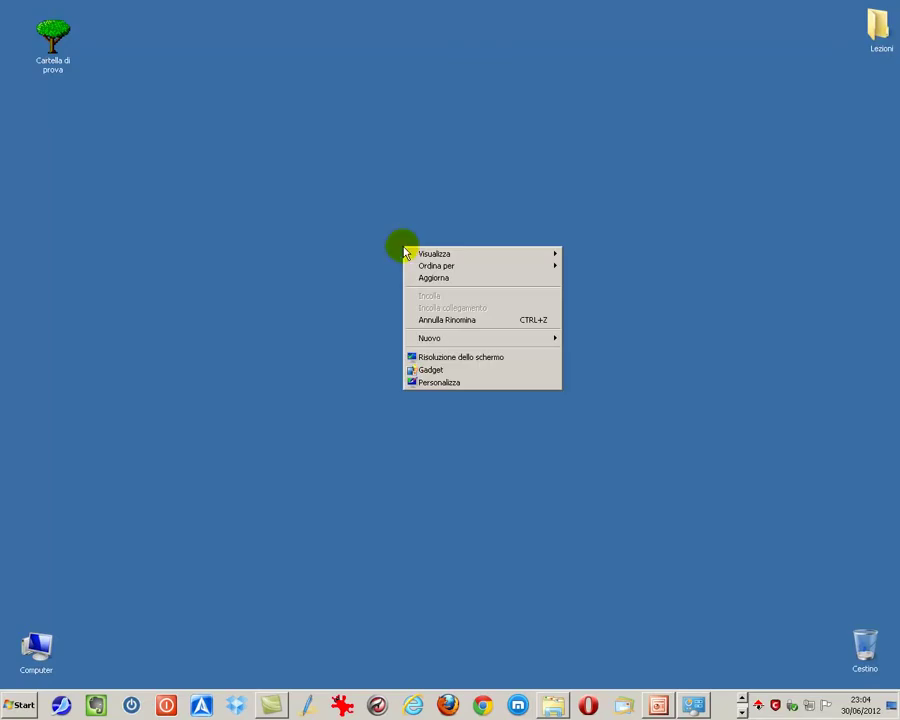
{"action": "mouse_move", "coordinate": [454, 342]}
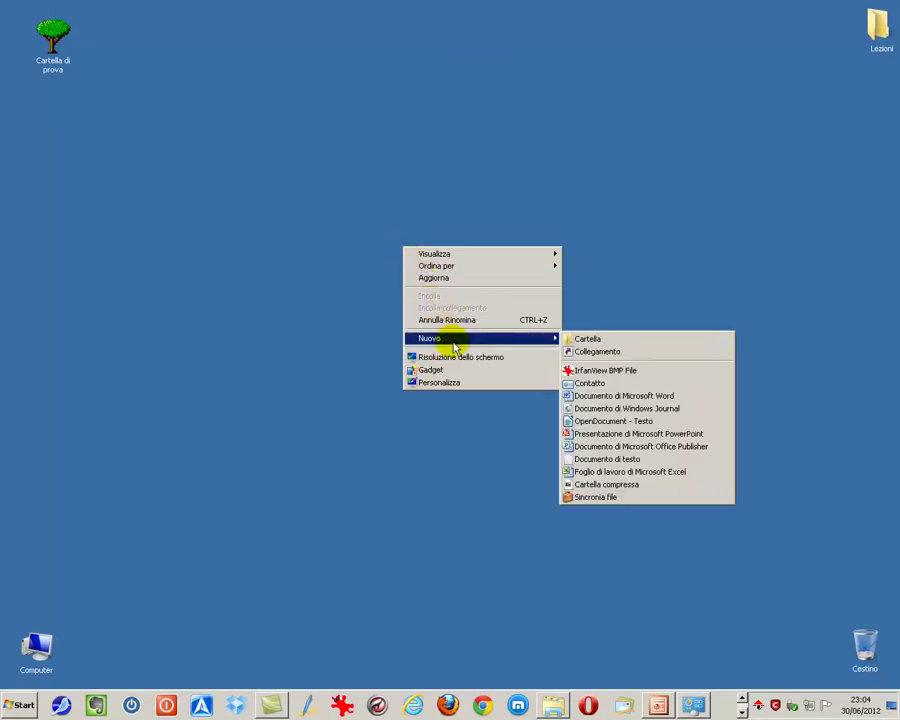
{"action": "left_click", "coordinate": [598, 351]}
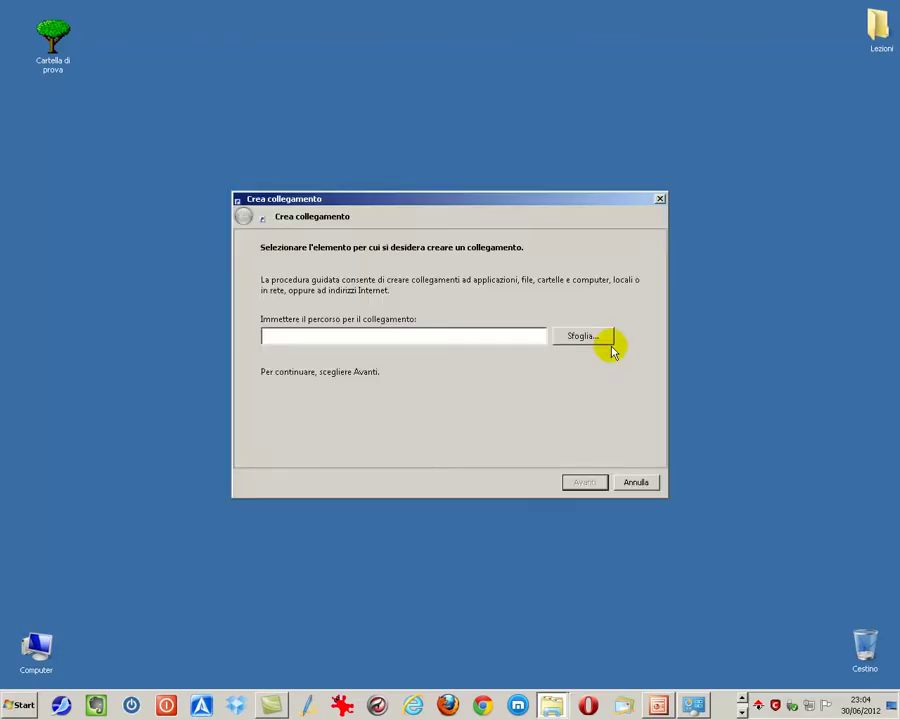
{"action": "left_click", "coordinate": [583, 338]}
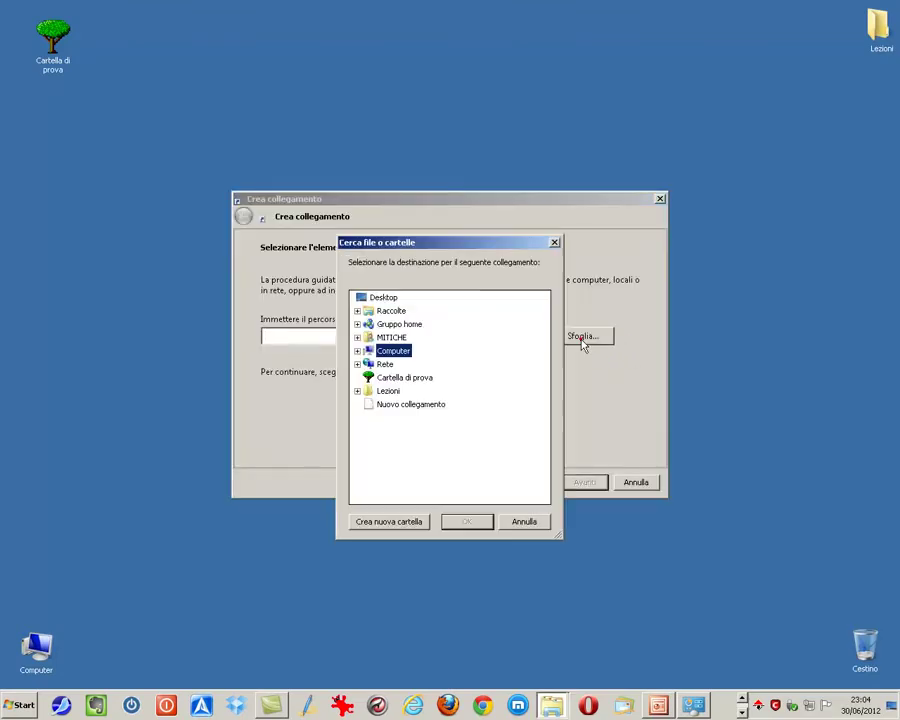
{"action": "left_click", "coordinate": [358, 351]}
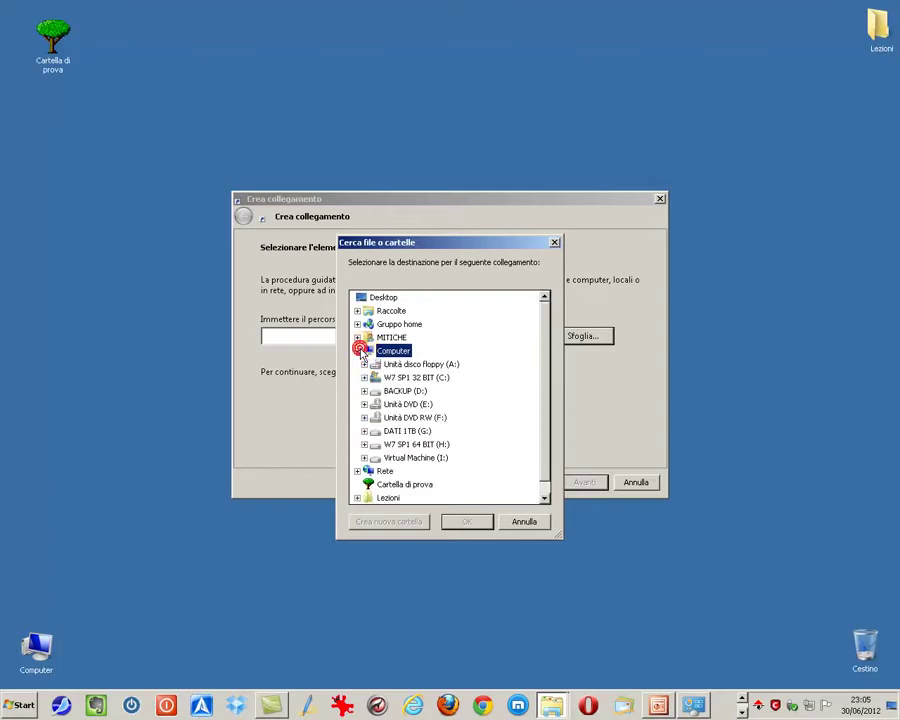
{"action": "left_click", "coordinate": [364, 392]}
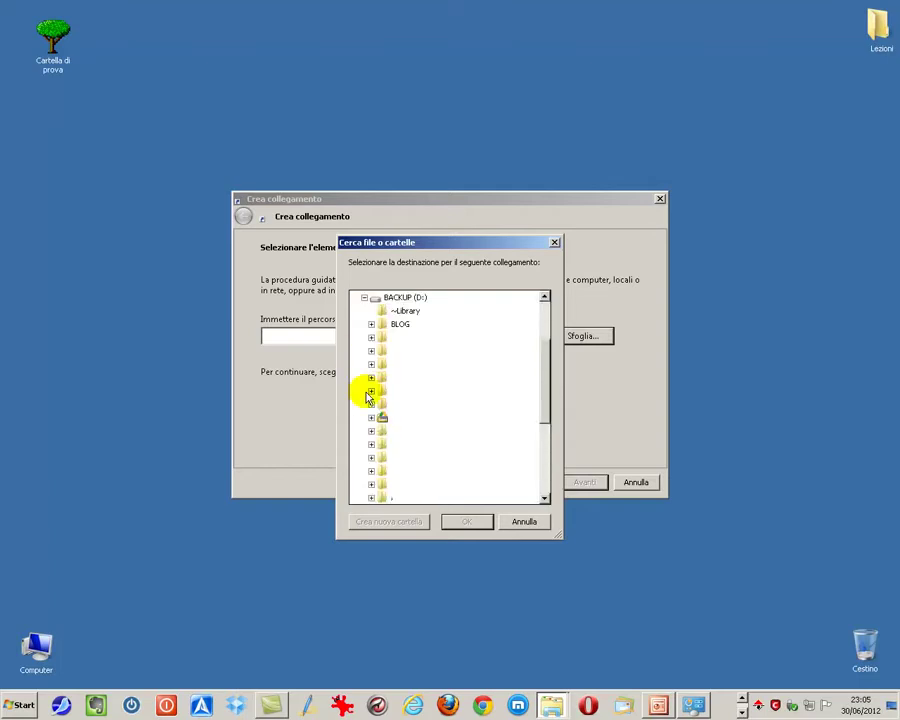
{"action": "left_click", "coordinate": [371, 324]}
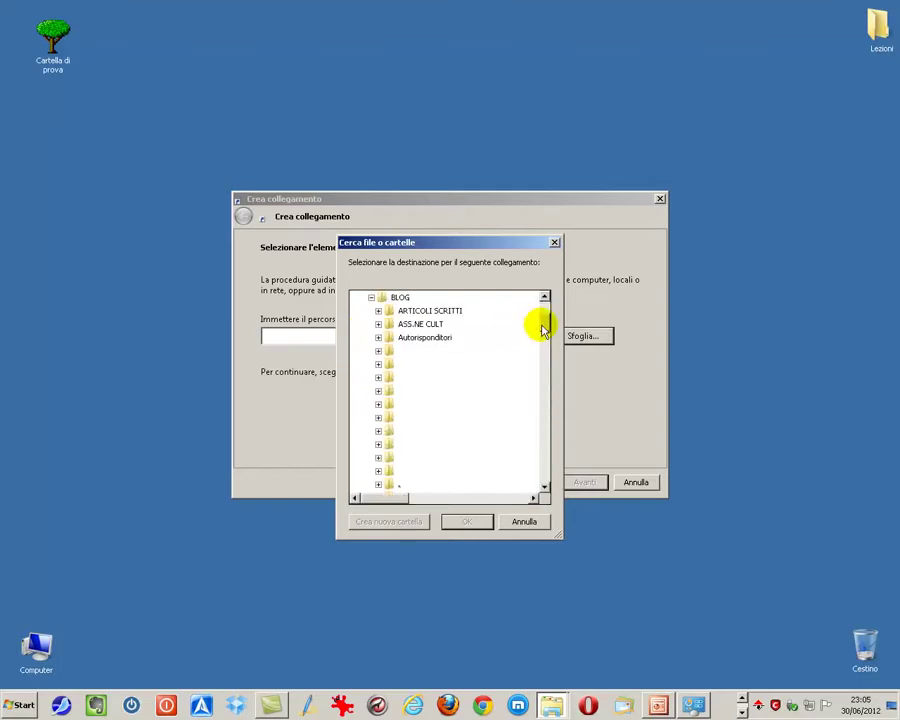
{"action": "left_click_drag", "start_coordinate": [543, 318], "coordinate": [547, 380]}
{"action": "left_click", "coordinate": [379, 338]}
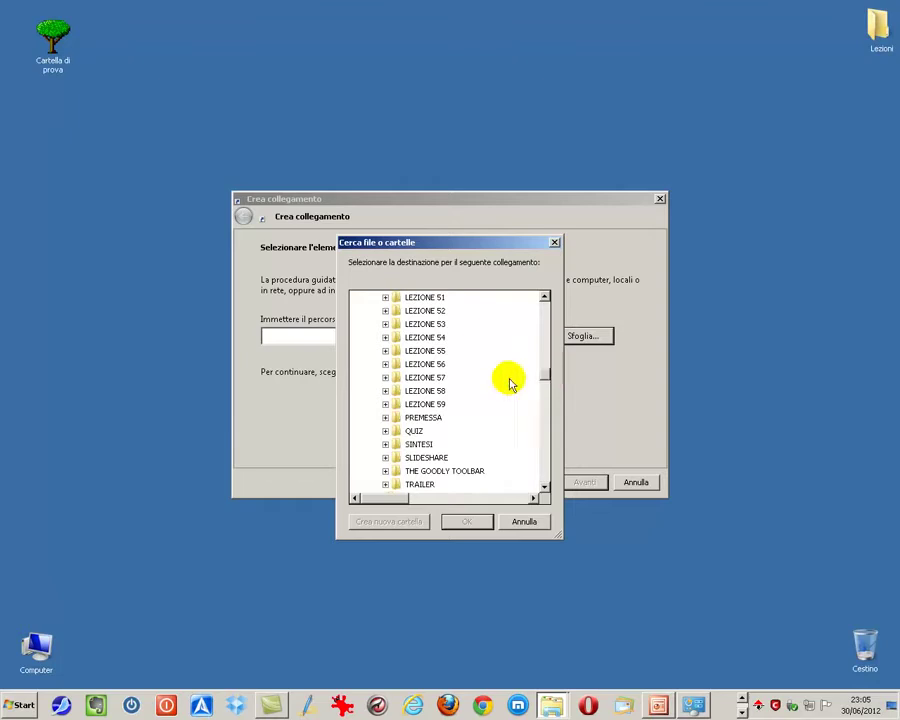
{"action": "left_click", "coordinate": [385, 404]}
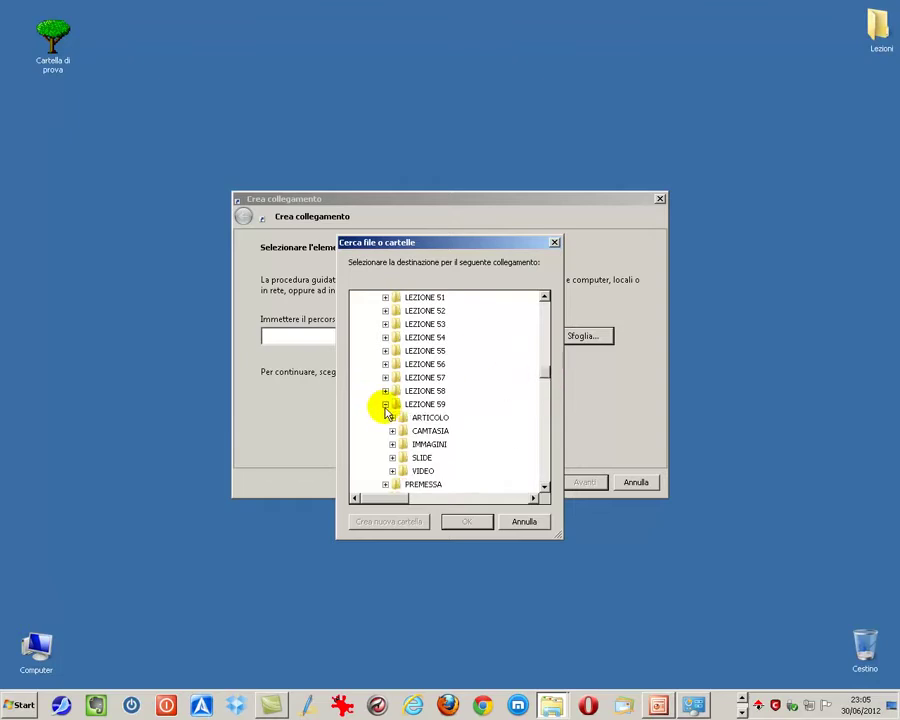
{"action": "left_click", "coordinate": [392, 471]}
{"action": "left_click", "coordinate": [434, 455]}
{"action": "left_click", "coordinate": [468, 522]}
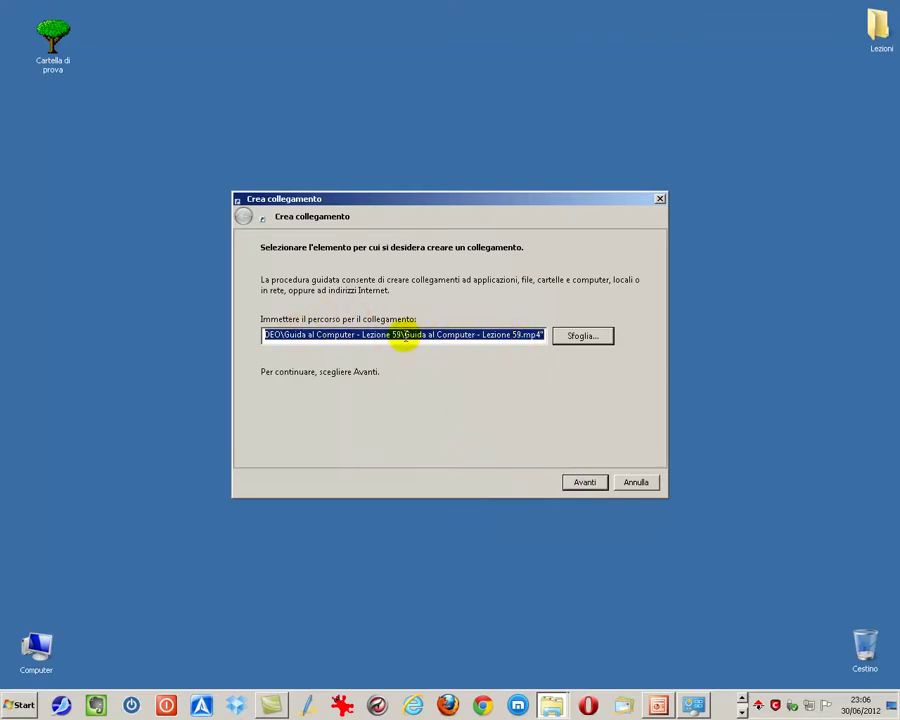
Finish creating the shortcut on the desktop with the proposed name "Guida al Computer - Lezione 59.mp4".
{"action": "left_click", "coordinate": [580, 487]}
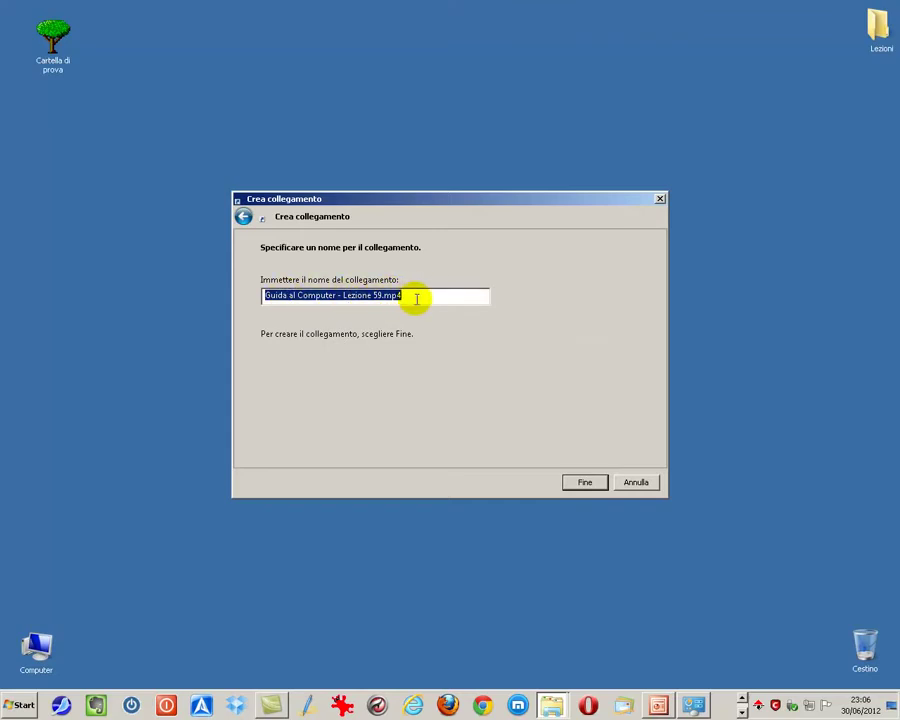
{"action": "left_click", "coordinate": [584, 483]}
{"action": "left_click", "coordinate": [435, 288]}
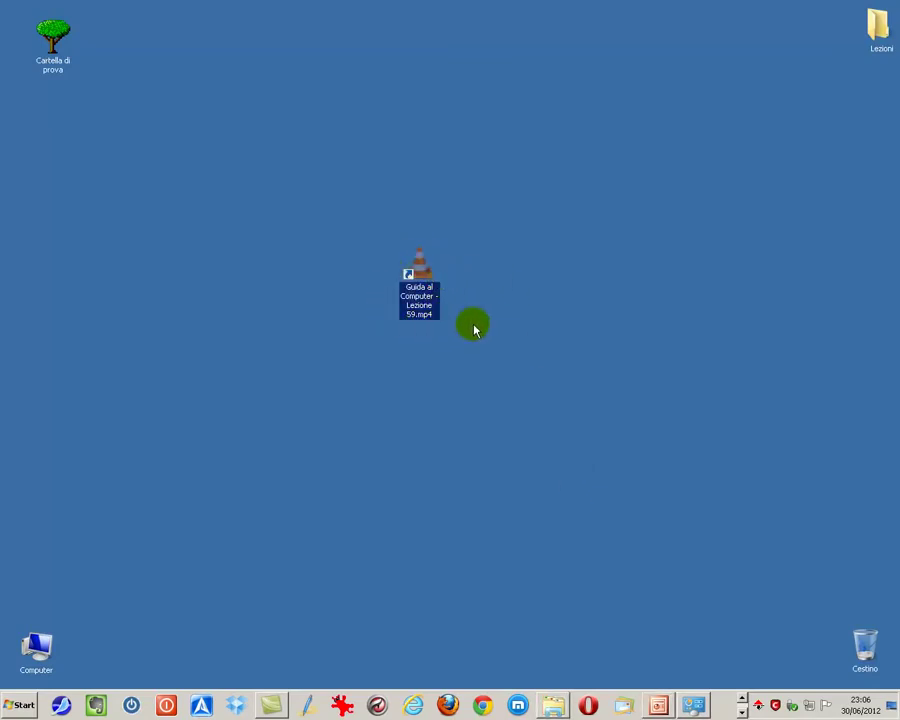
Test the new shortcut by playing its video, set the playback volume to 134%, and close the player.
{"action": "mouse_move", "coordinate": [421, 306]}
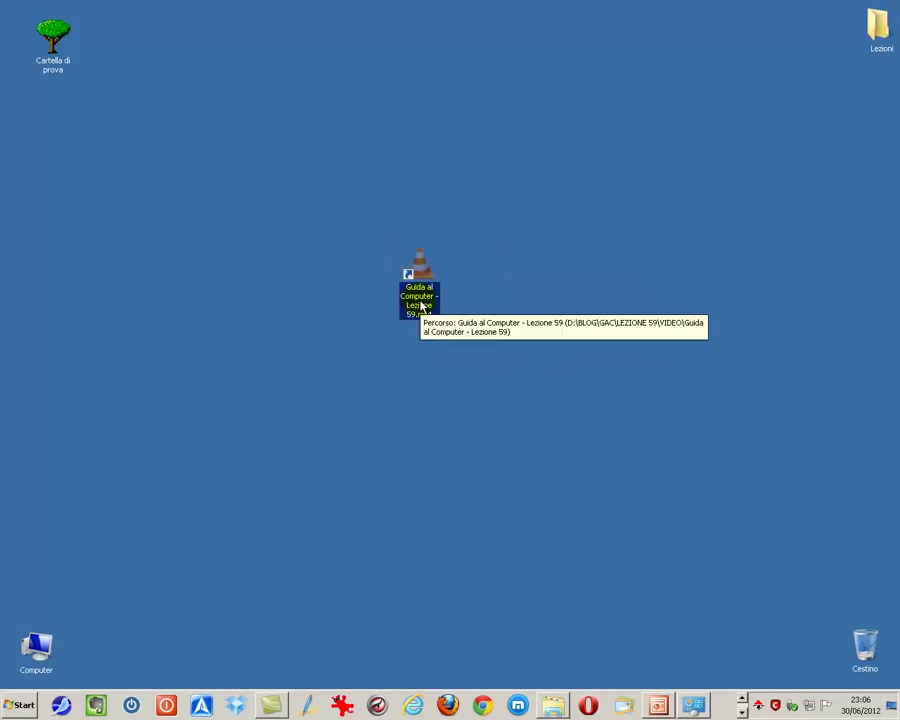
{"action": "double_click", "coordinate": [432, 292]}
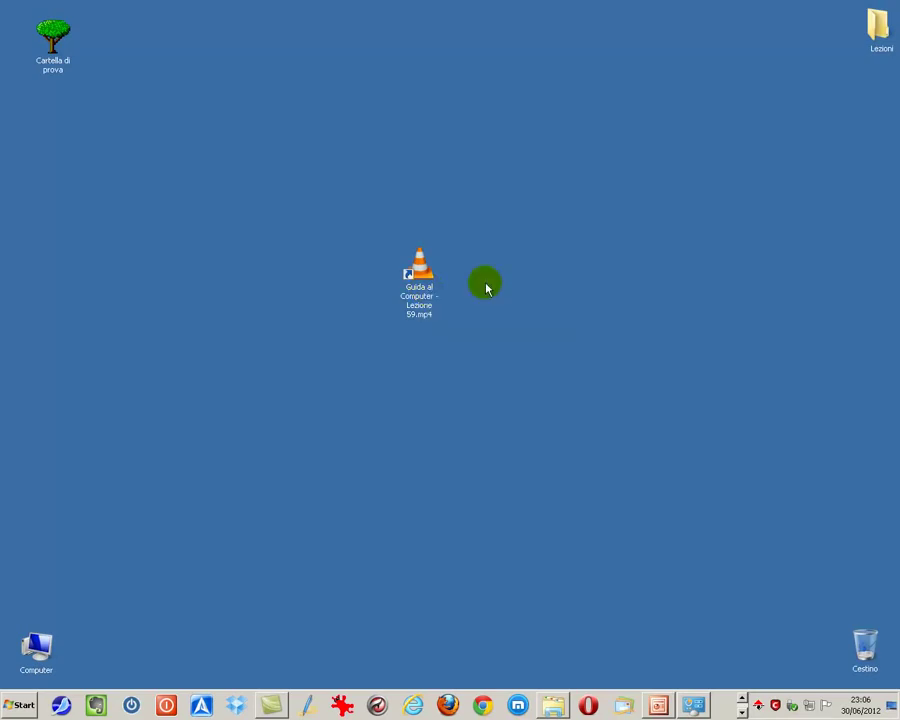
{"action": "left_click", "coordinate": [424, 290]}
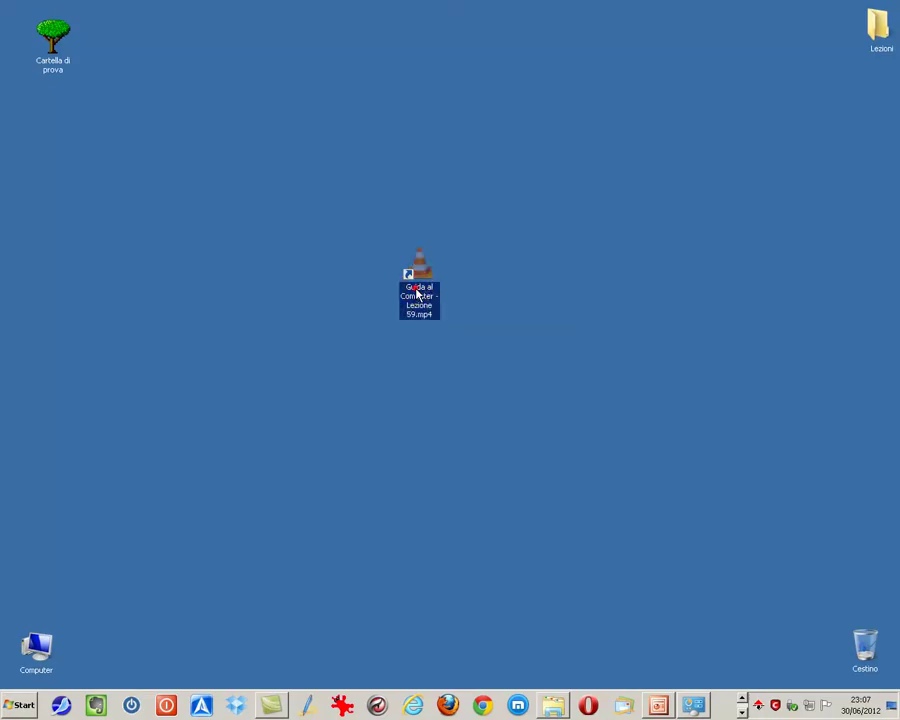
{"action": "double_click", "coordinate": [417, 292]}
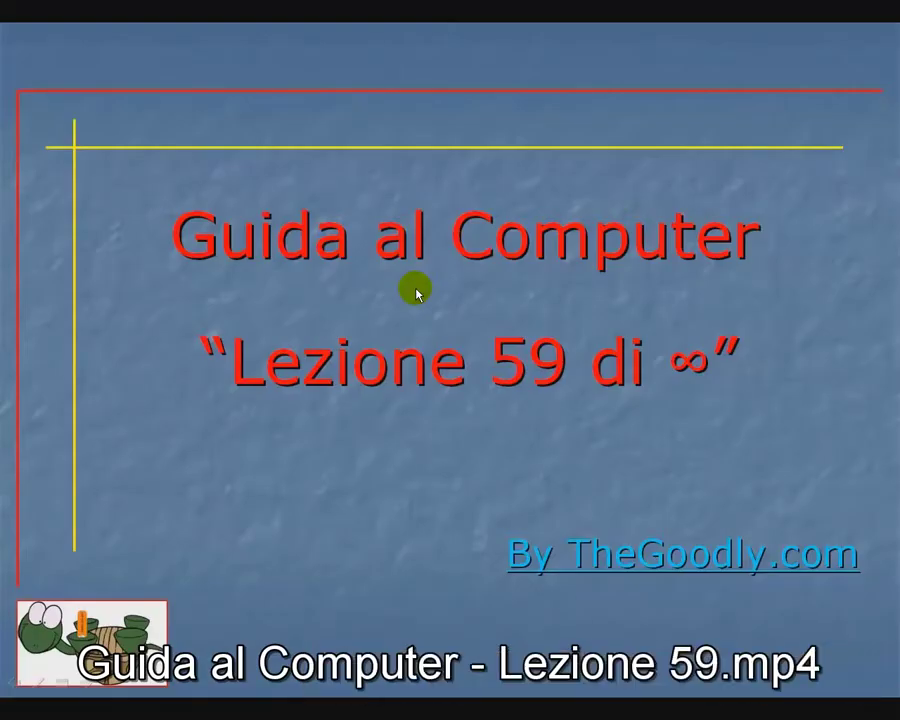
{"action": "scroll", "coordinate": [789, 438], "scroll_direction": "up", "scroll_amount": 15}
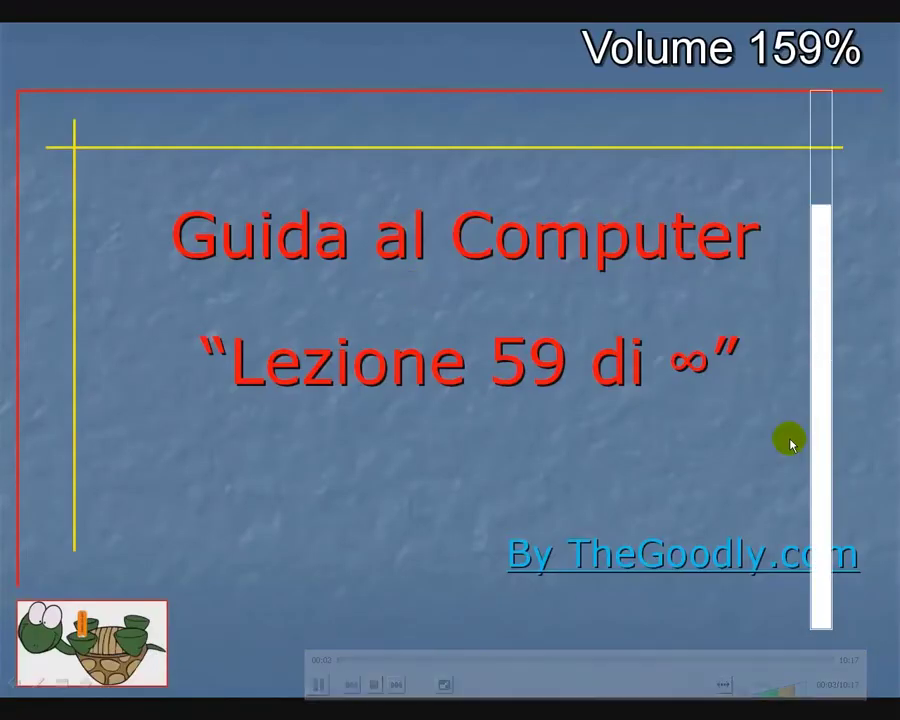
{"action": "scroll", "coordinate": [739, 416], "scroll_direction": "down", "scroll_amount": 10}
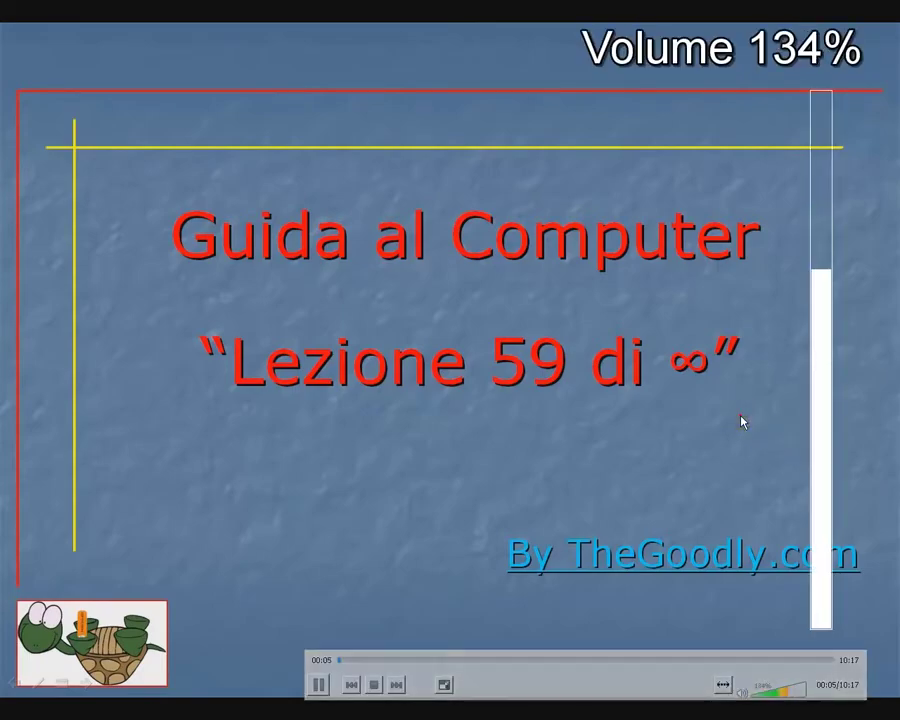
{"action": "key", "text": "alt+F4"}
Permanently delete the "Guida al Computer - Lezione 59.mp4" shortcut from the desktop.
{"action": "left_click", "coordinate": [430, 284]}
{"action": "key", "text": "shift+Delete"}
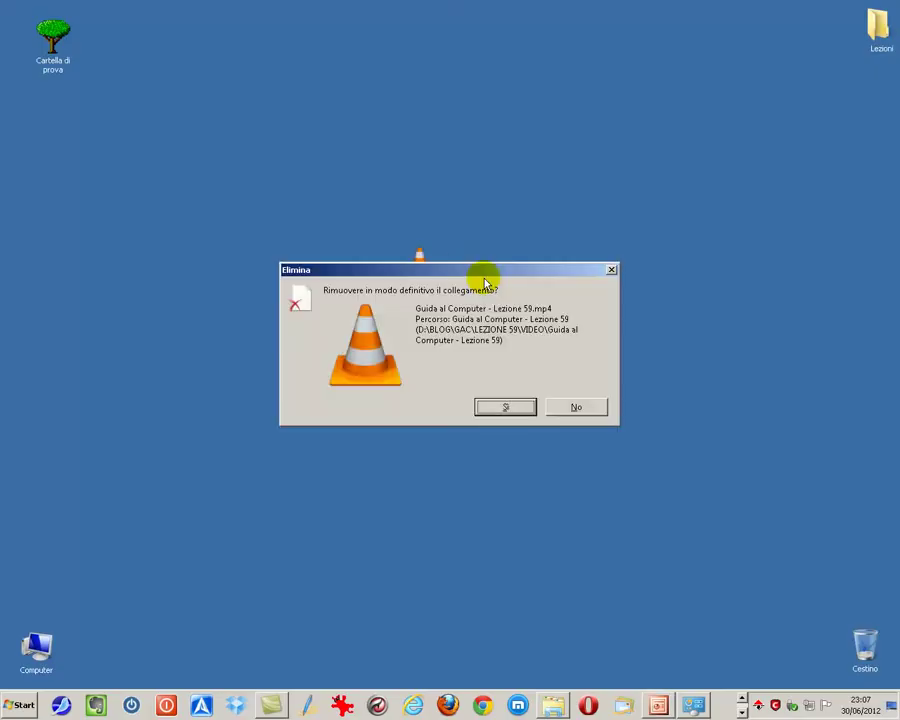
{"action": "key", "text": "Return"}
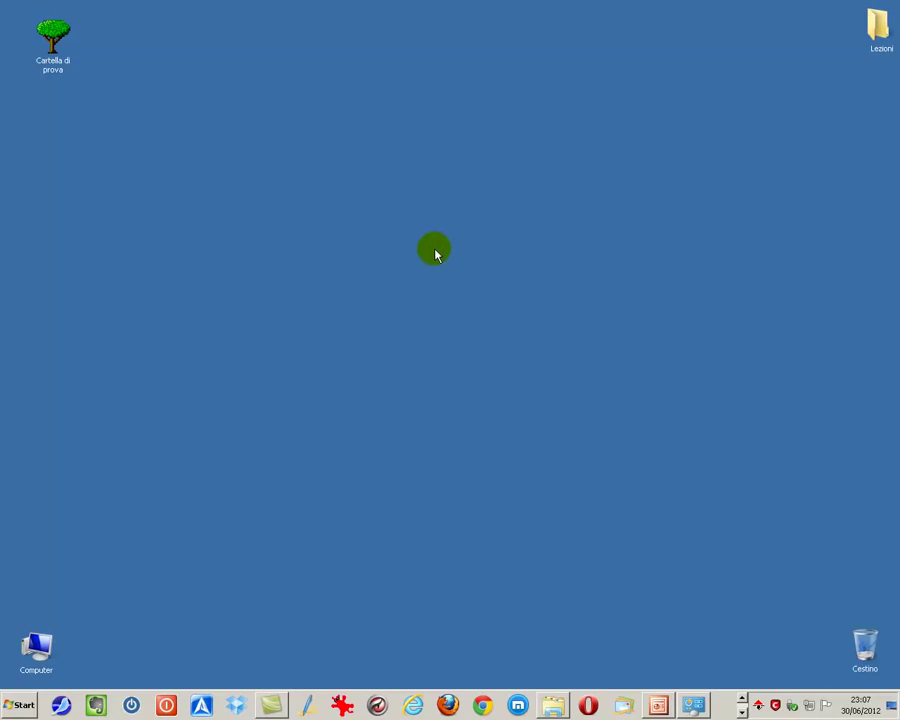
Send "Guida al Computer - Lezione 59.mp4" from its open folder to the desktop as a shortcut and close the folder window.
{"action": "left_click", "coordinate": [553, 703]}
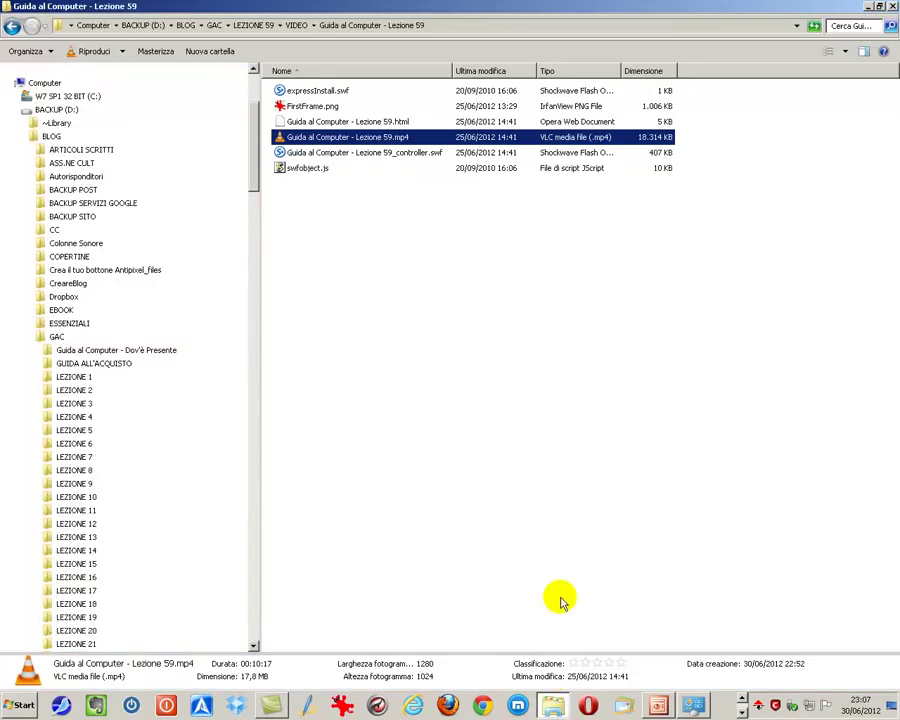
{"action": "right_click", "coordinate": [325, 143]}
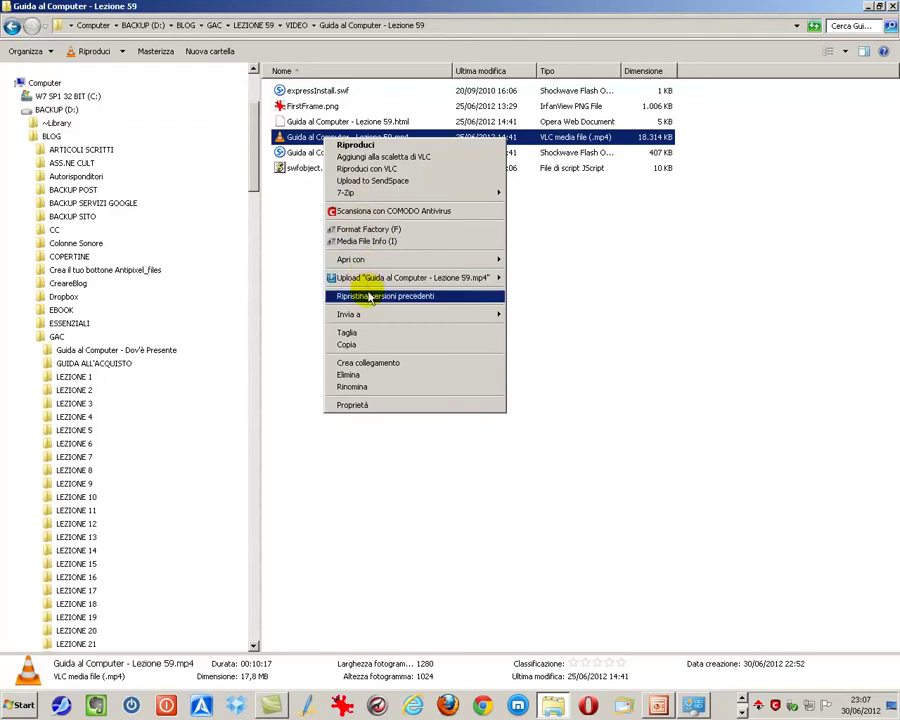
{"action": "mouse_move", "coordinate": [377, 316]}
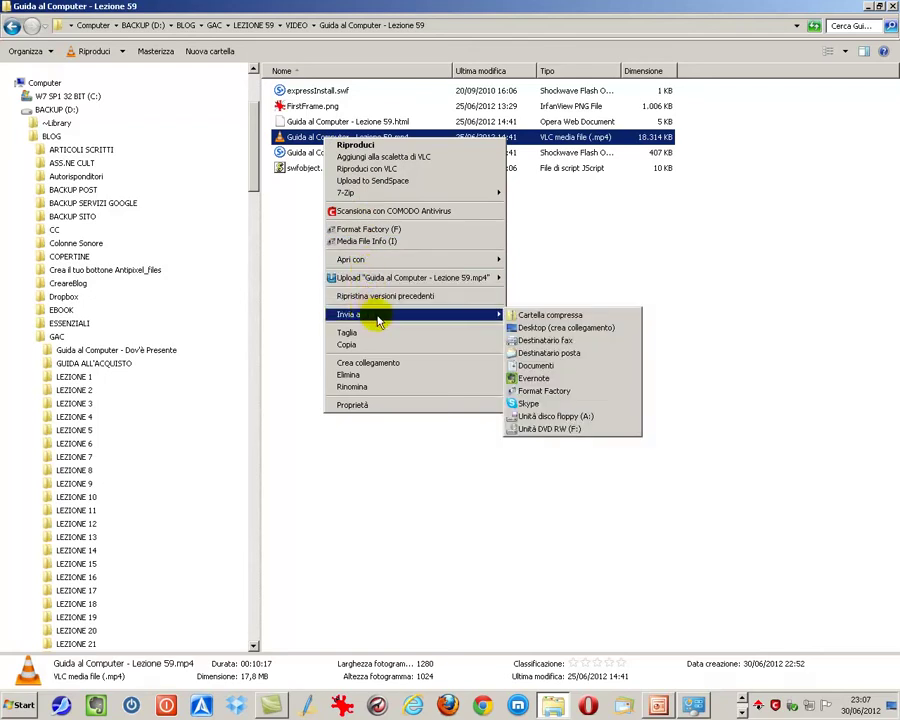
{"action": "left_click", "coordinate": [588, 333]}
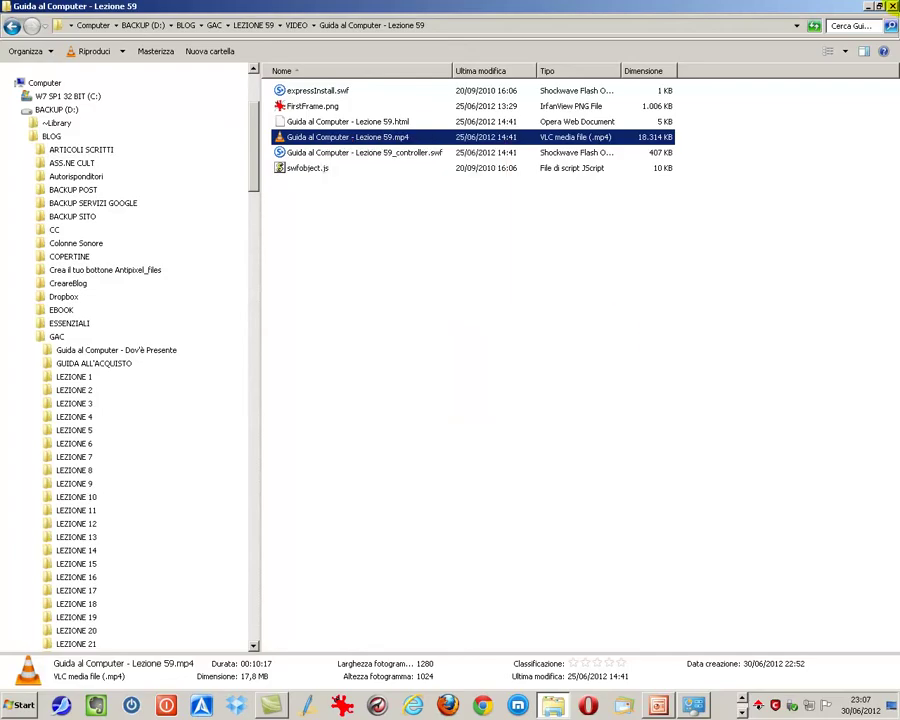
{"action": "left_click", "coordinate": [894, 6]}
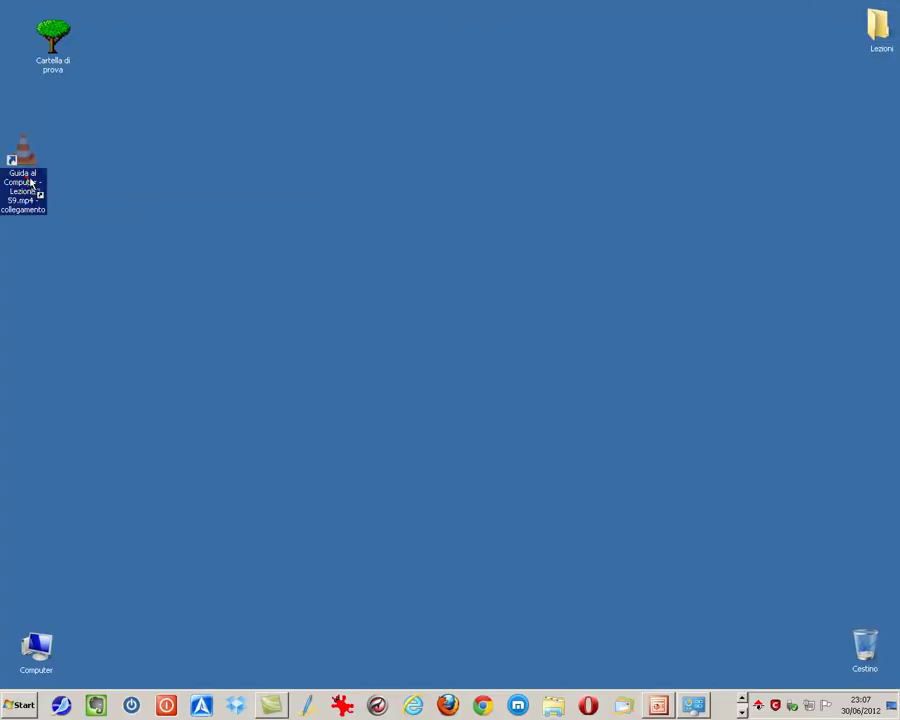
Move the new video shortcut toward the middle of the desktop and rename it "Lezione 59".
{"action": "left_click_drag", "start_coordinate": [256, 230], "coordinate": [420, 260]}
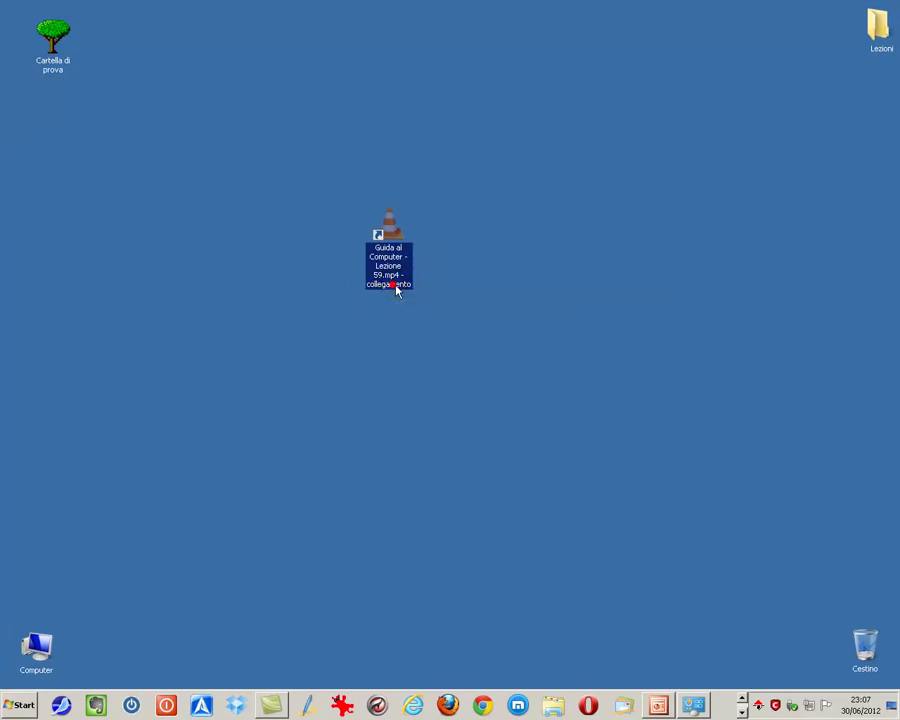
{"action": "key", "text": "F2"}
{"action": "type", "text": "Le"}
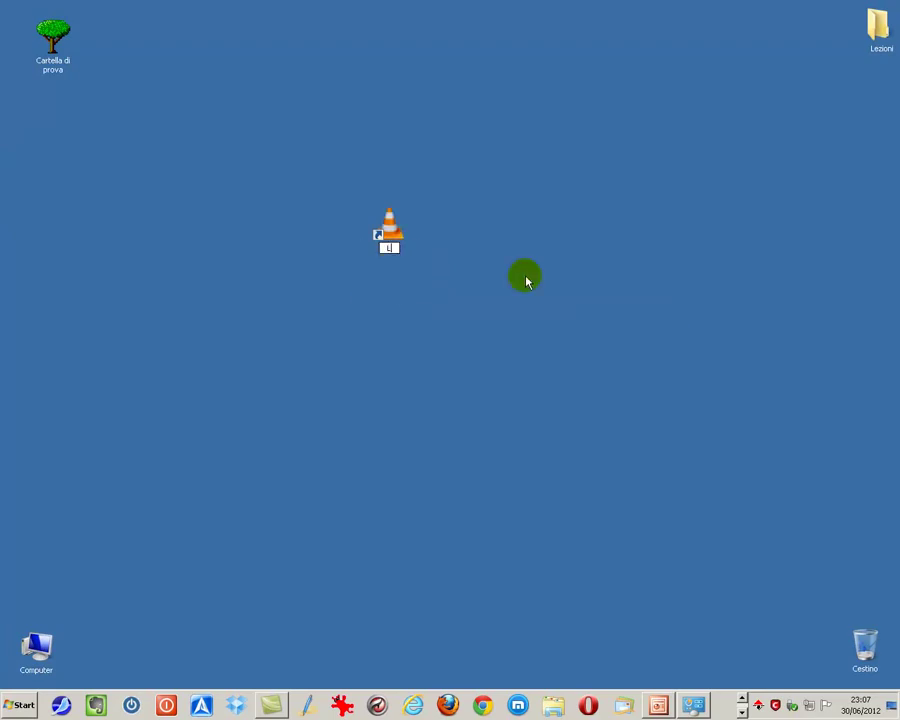
{"action": "type", "text": "zione 59"}
{"action": "key", "text": "Return"}
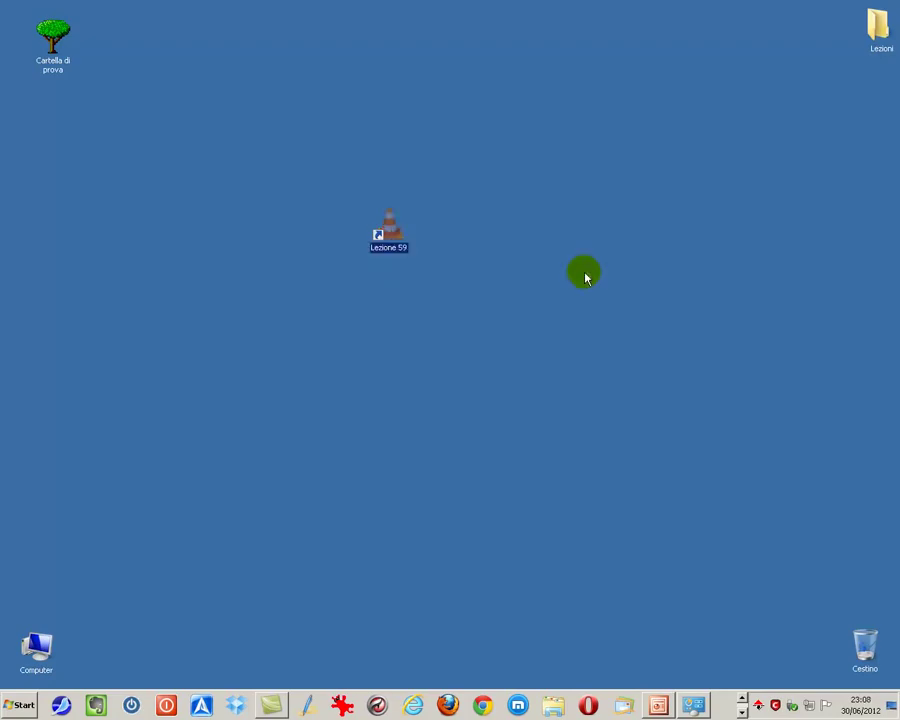